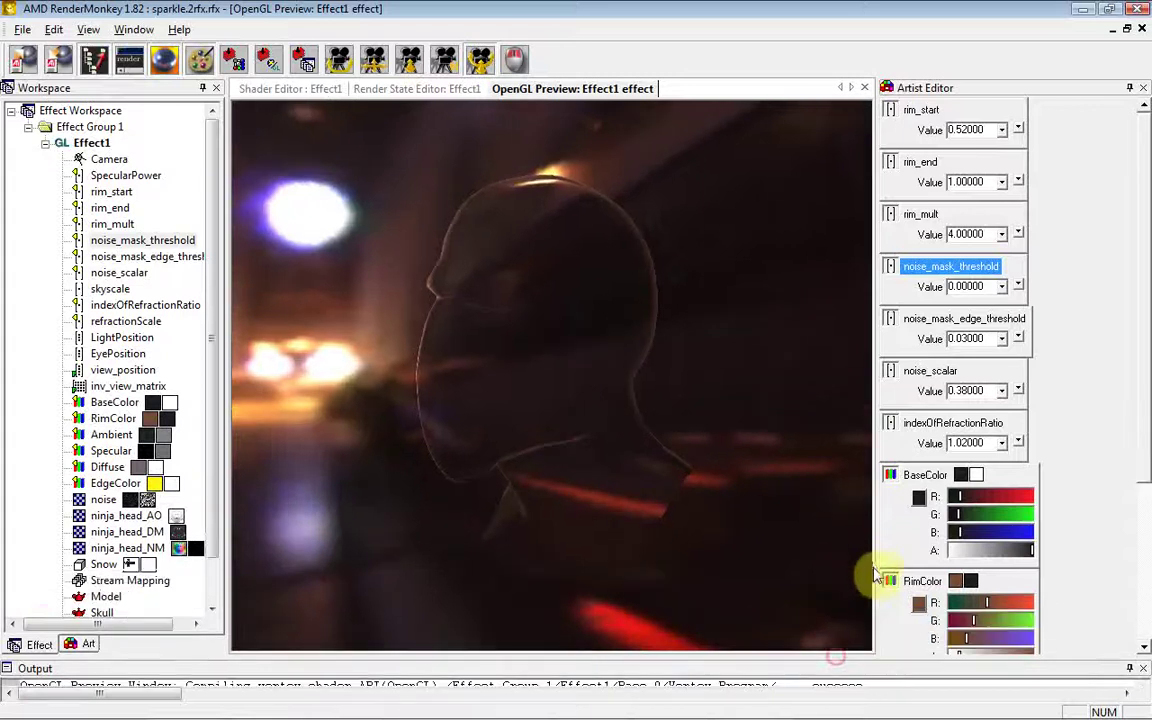
Widen and orbit the preview, then sweep noise_mask_threshold up and down, ending at 0.0
{"action": "left_click_drag", "start_coordinate": [877, 559], "coordinate": [984, 555]}
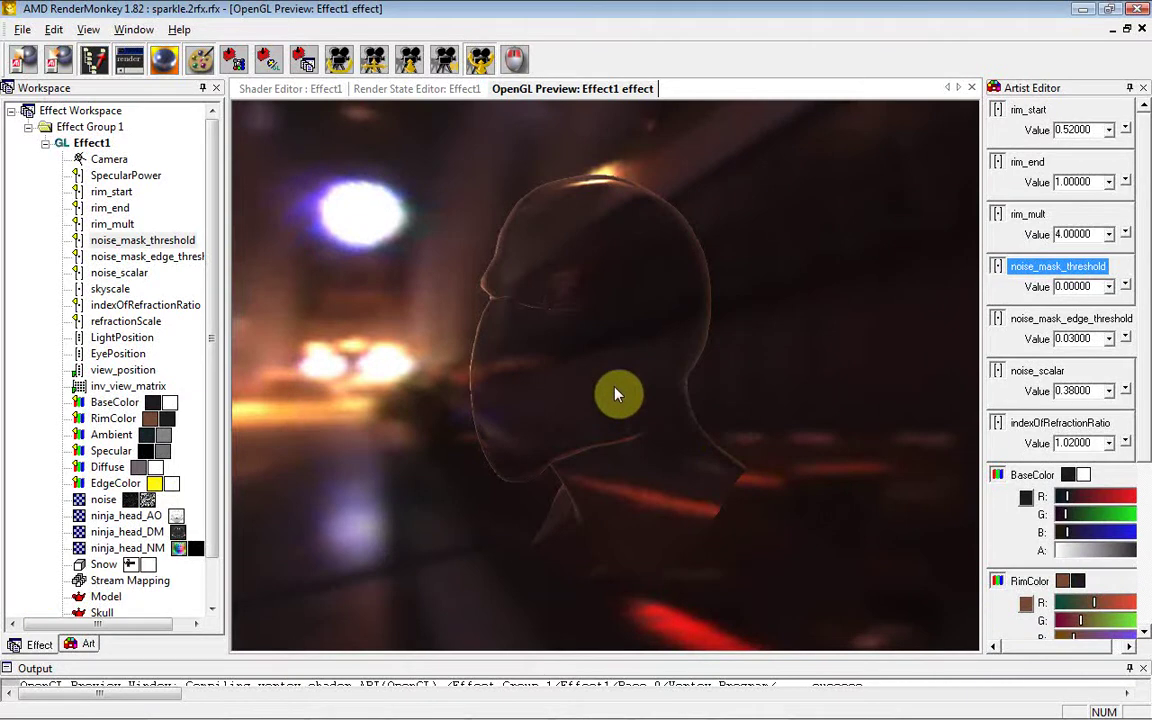
{"action": "mouse_move", "coordinate": [617, 394]}
{"action": "left_mouse_down"}
{"action": "mouse_move", "coordinate": [571, 404]}
{"action": "mouse_move", "coordinate": [612, 406]}
{"action": "mouse_move", "coordinate": [643, 329]}
{"action": "mouse_move", "coordinate": [604, 381]}
{"action": "mouse_move", "coordinate": [617, 397]}
{"action": "mouse_move", "coordinate": [489, 393]}
{"action": "left_mouse_up"}
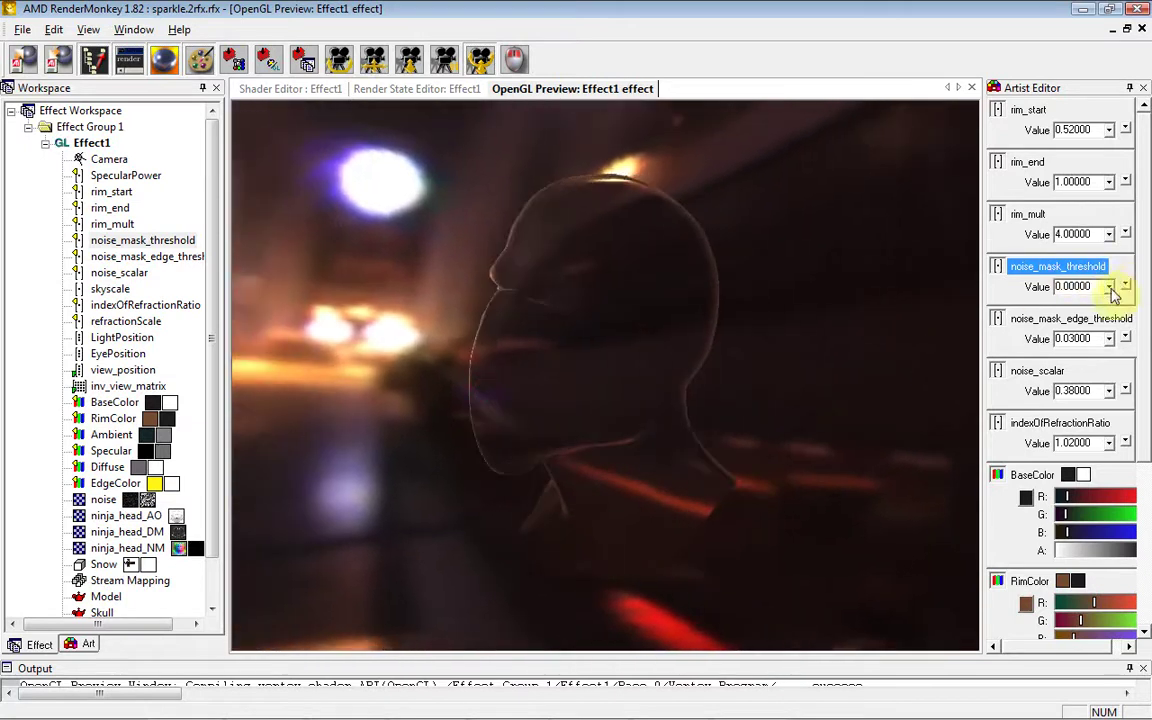
{"action": "mouse_move", "coordinate": [1109, 287]}
{"action": "left_mouse_down"}
{"action": "mouse_move", "coordinate": [1049, 311]}
{"action": "mouse_move", "coordinate": [1126, 307]}
{"action": "left_mouse_up"}
{"action": "mouse_move", "coordinate": [514, 398]}
{"action": "left_mouse_down"}
{"action": "mouse_move", "coordinate": [581, 419]}
{"action": "mouse_move", "coordinate": [560, 368]}
{"action": "mouse_move", "coordinate": [537, 362]}
{"action": "mouse_move", "coordinate": [553, 386]}
{"action": "mouse_move", "coordinate": [545, 360]}
{"action": "mouse_move", "coordinate": [586, 373]}
{"action": "mouse_move", "coordinate": [437, 355]}
{"action": "mouse_move", "coordinate": [506, 378]}
{"action": "mouse_move", "coordinate": [513, 368]}
{"action": "mouse_move", "coordinate": [494, 380]}
{"action": "mouse_move", "coordinate": [920, 398]}
{"action": "mouse_move", "coordinate": [898, 402]}
{"action": "left_mouse_up"}
{"action": "mouse_move", "coordinate": [1113, 292]}
{"action": "left_mouse_down"}
{"action": "mouse_move", "coordinate": [1121, 303]}
{"action": "mouse_move", "coordinate": [1097, 316]}
{"action": "mouse_move", "coordinate": [1050, 314]}
{"action": "mouse_move", "coordinate": [1115, 318]}
{"action": "mouse_move", "coordinate": [1049, 315]}
{"action": "mouse_move", "coordinate": [1115, 328]}
{"action": "mouse_move", "coordinate": [1028, 320]}
{"action": "mouse_move", "coordinate": [1040, 314]}
{"action": "left_mouse_up"}
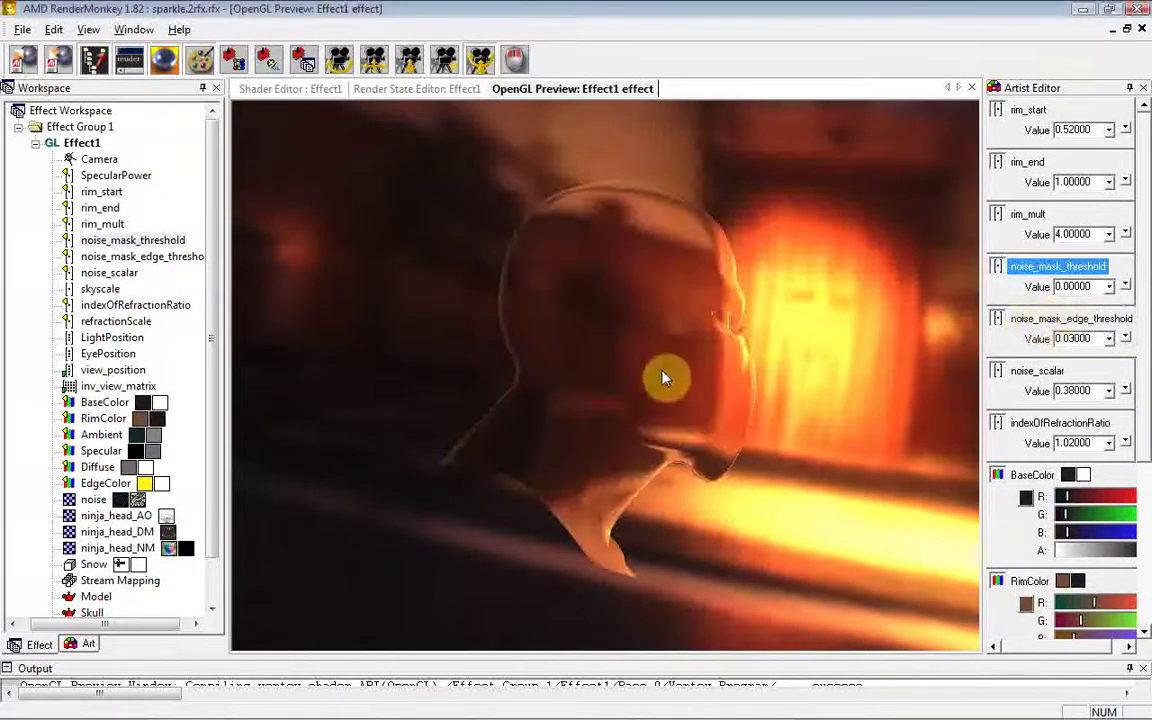
Clear the Artist Variable flag on noise_mask_threshold in the Workspace tree
{"action": "right_click", "coordinate": [148, 244]}
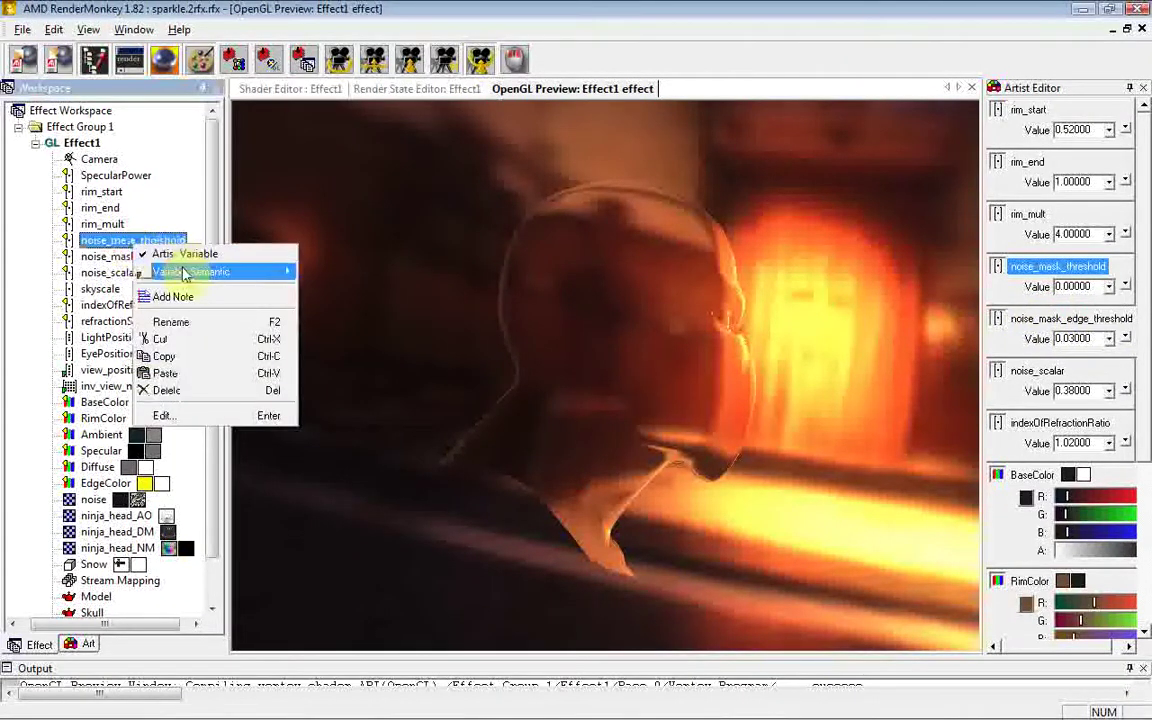
{"action": "left_click", "coordinate": [368, 80]}
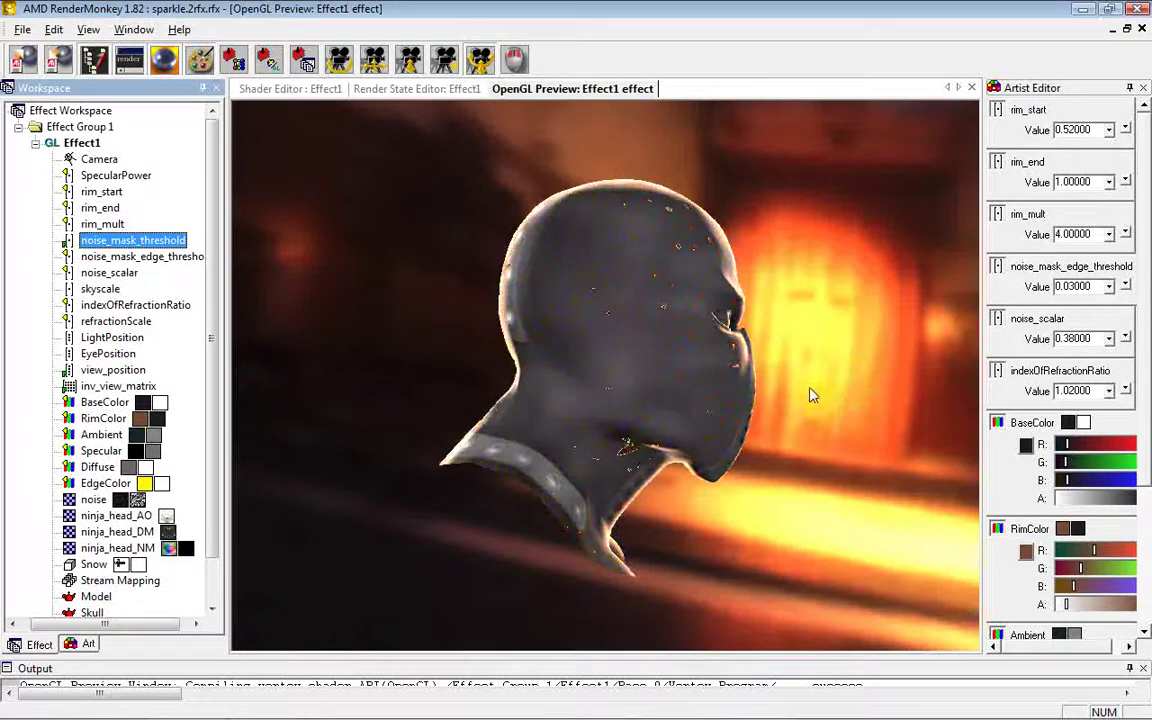
{"action": "mouse_move", "coordinate": [771, 398]}
{"action": "left_mouse_down"}
{"action": "mouse_move", "coordinate": [481, 380]}
{"action": "mouse_move", "coordinate": [527, 393]}
{"action": "mouse_move", "coordinate": [481, 397]}
{"action": "left_mouse_up"}
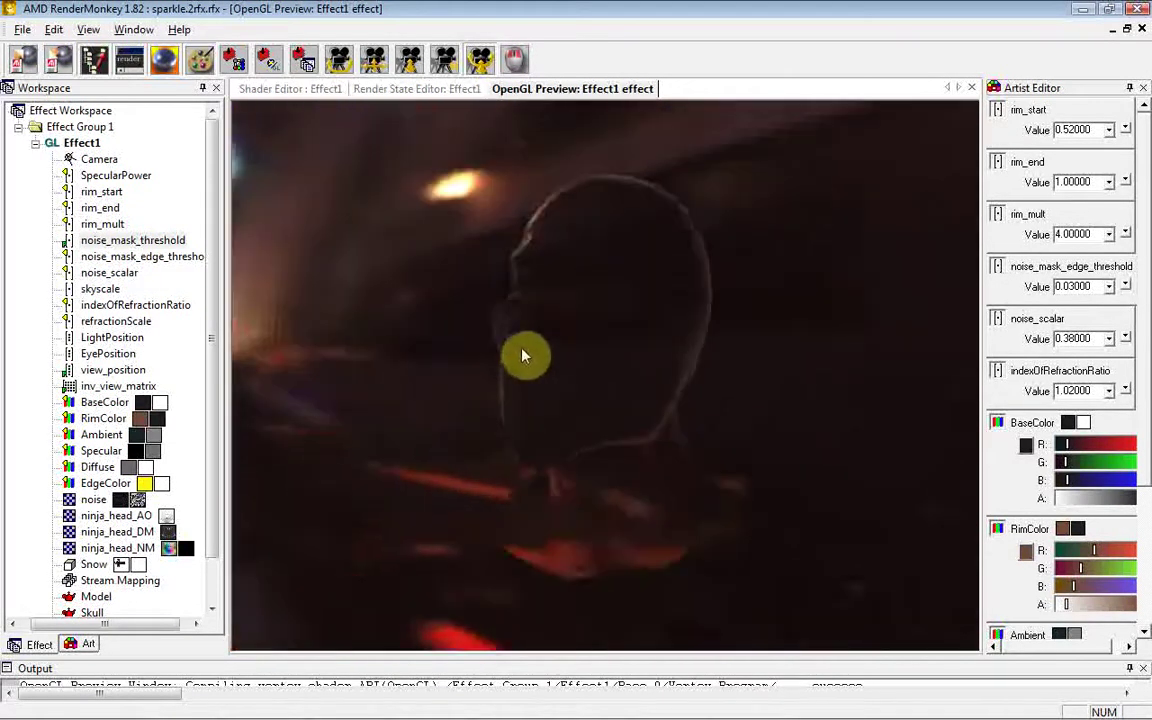
{"action": "mouse_move", "coordinate": [530, 380]}
{"action": "left_mouse_down"}
{"action": "mouse_move", "coordinate": [527, 334]}
{"action": "mouse_move", "coordinate": [514, 360]}
{"action": "mouse_move", "coordinate": [548, 370]}
{"action": "left_mouse_up"}
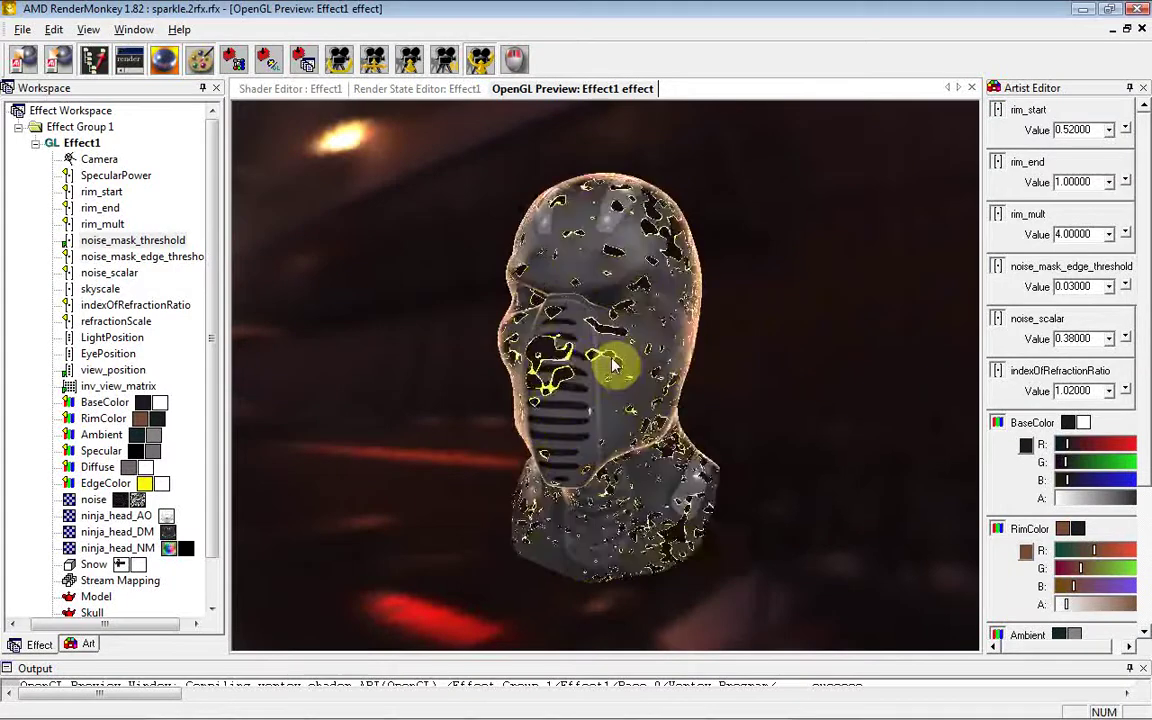
{"action": "mouse_move", "coordinate": [616, 383]}
{"action": "left_mouse_down"}
{"action": "mouse_move", "coordinate": [499, 381]}
{"action": "mouse_move", "coordinate": [533, 385]}
{"action": "left_mouse_up"}
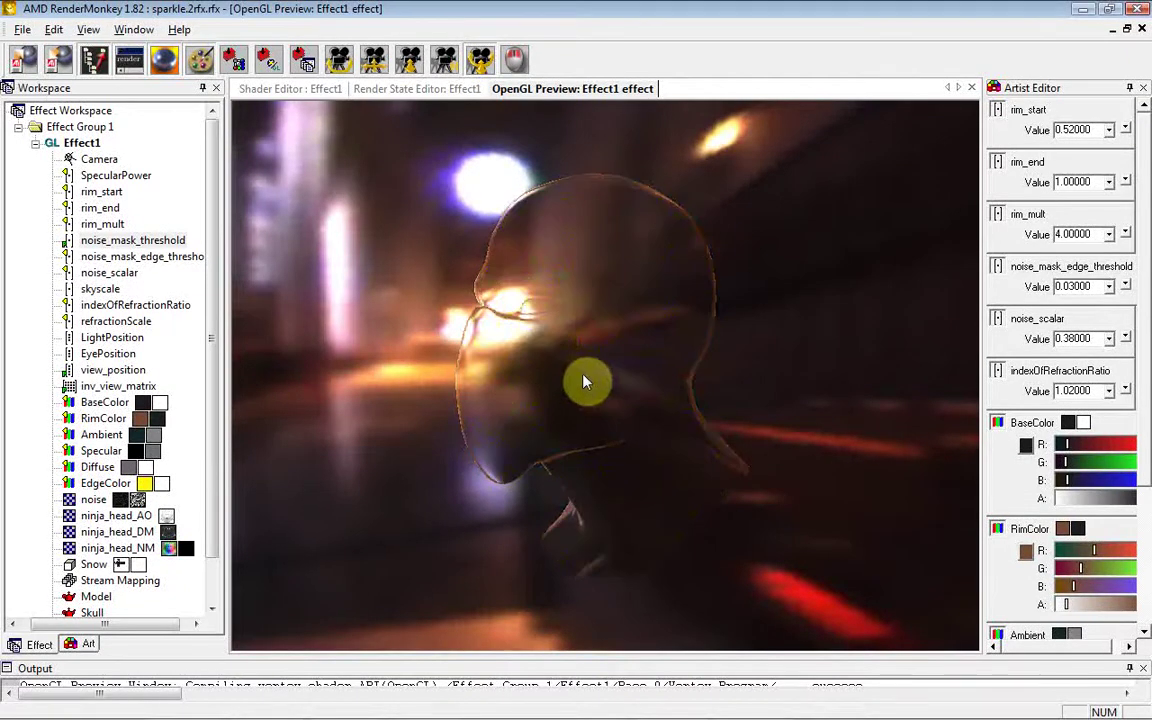
{"action": "mouse_move", "coordinate": [585, 381]}
{"action": "left_mouse_down"}
{"action": "mouse_move", "coordinate": [535, 373]}
{"action": "mouse_move", "coordinate": [703, 371]}
{"action": "mouse_move", "coordinate": [578, 372]}
{"action": "left_mouse_up"}
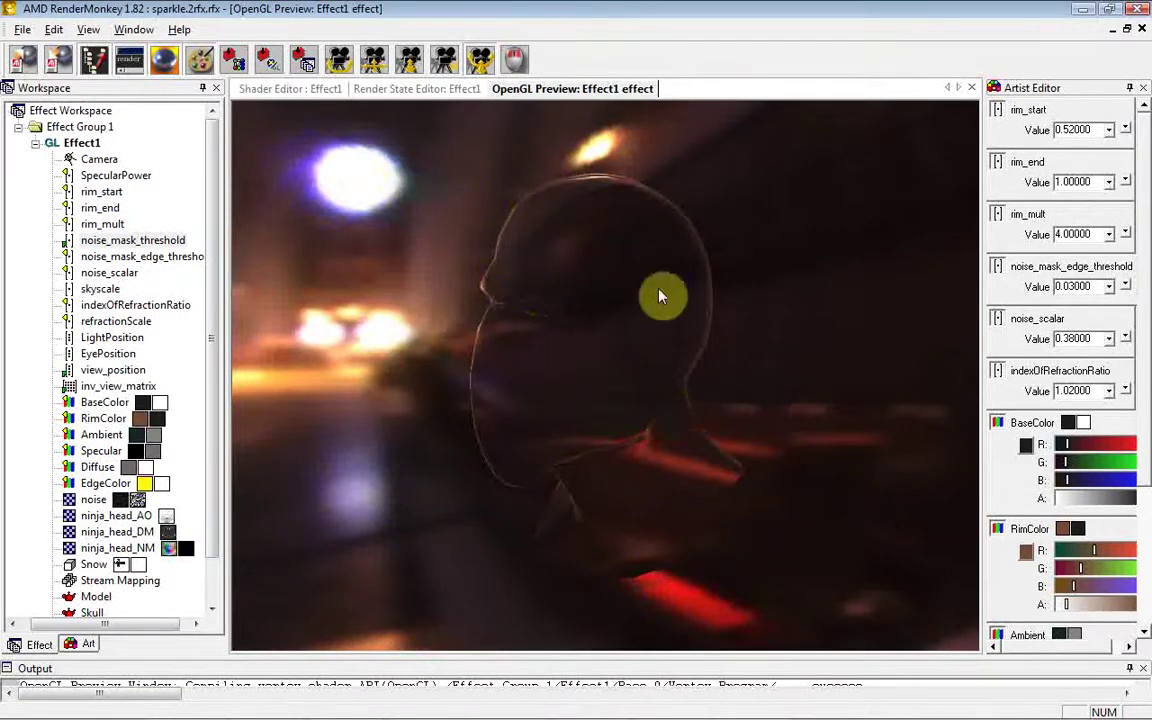
{"action": "mouse_move", "coordinate": [591, 406]}
{"action": "left_mouse_down"}
{"action": "mouse_move", "coordinate": [550, 405]}
{"action": "mouse_move", "coordinate": [461, 295]}
{"action": "mouse_move", "coordinate": [496, 386]}
{"action": "mouse_move", "coordinate": [535, 386]}
{"action": "mouse_move", "coordinate": [490, 388]}
{"action": "mouse_move", "coordinate": [560, 391]}
{"action": "mouse_move", "coordinate": [522, 391]}
{"action": "left_mouse_up"}
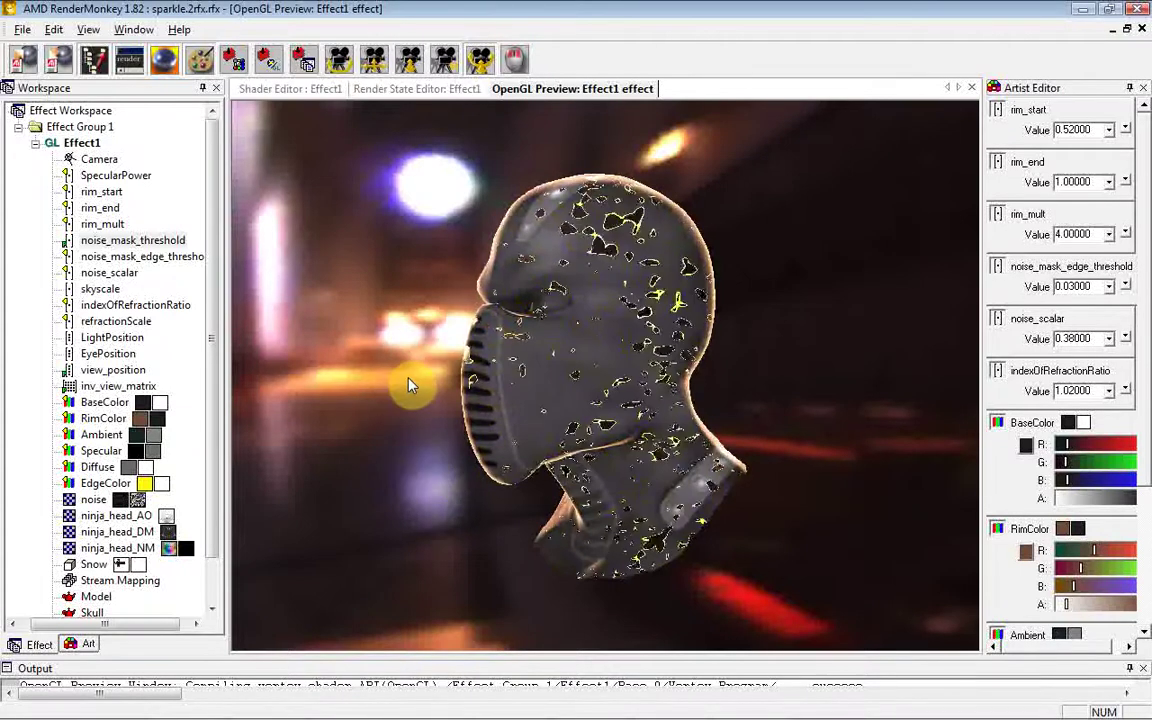
{"action": "mouse_move", "coordinate": [476, 423]}
{"action": "left_mouse_down"}
{"action": "mouse_move", "coordinate": [514, 419]}
{"action": "mouse_move", "coordinate": [465, 417]}
{"action": "mouse_move", "coordinate": [473, 425]}
{"action": "left_mouse_up"}
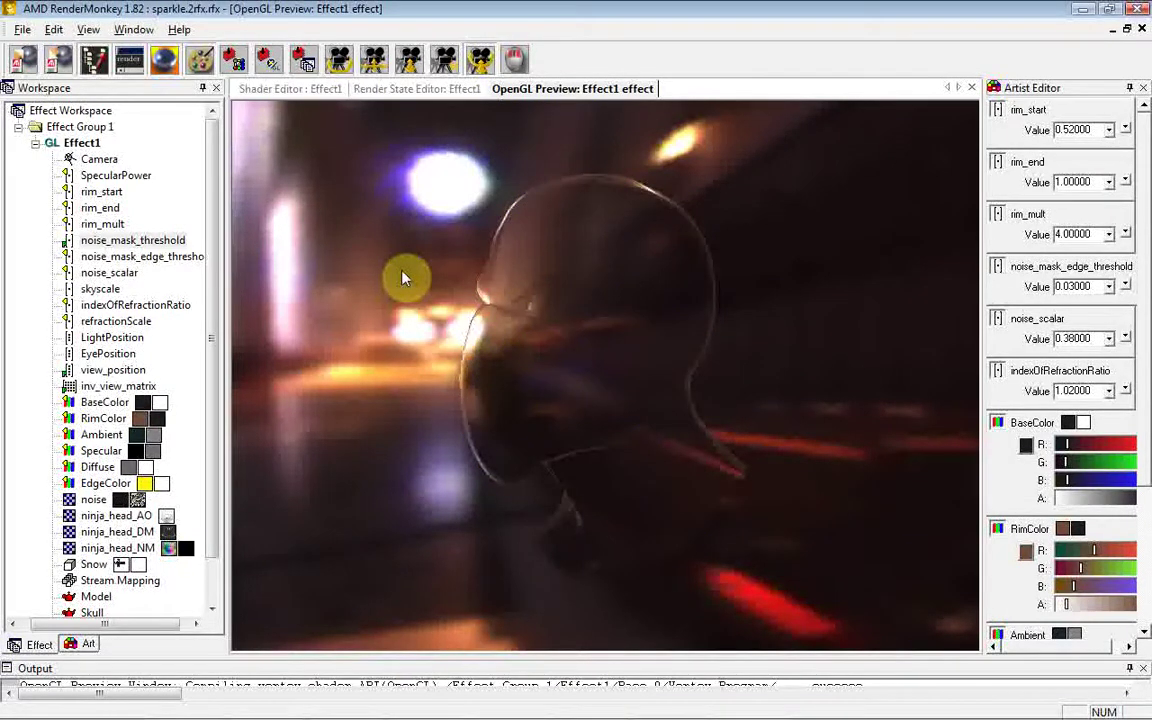
{"action": "mouse_move", "coordinate": [505, 368]}
{"action": "left_mouse_down"}
{"action": "mouse_move", "coordinate": [599, 386]}
{"action": "mouse_move", "coordinate": [900, 386]}
{"action": "mouse_move", "coordinate": [679, 404]}
{"action": "mouse_move", "coordinate": [702, 406]}
{"action": "left_mouse_up"}
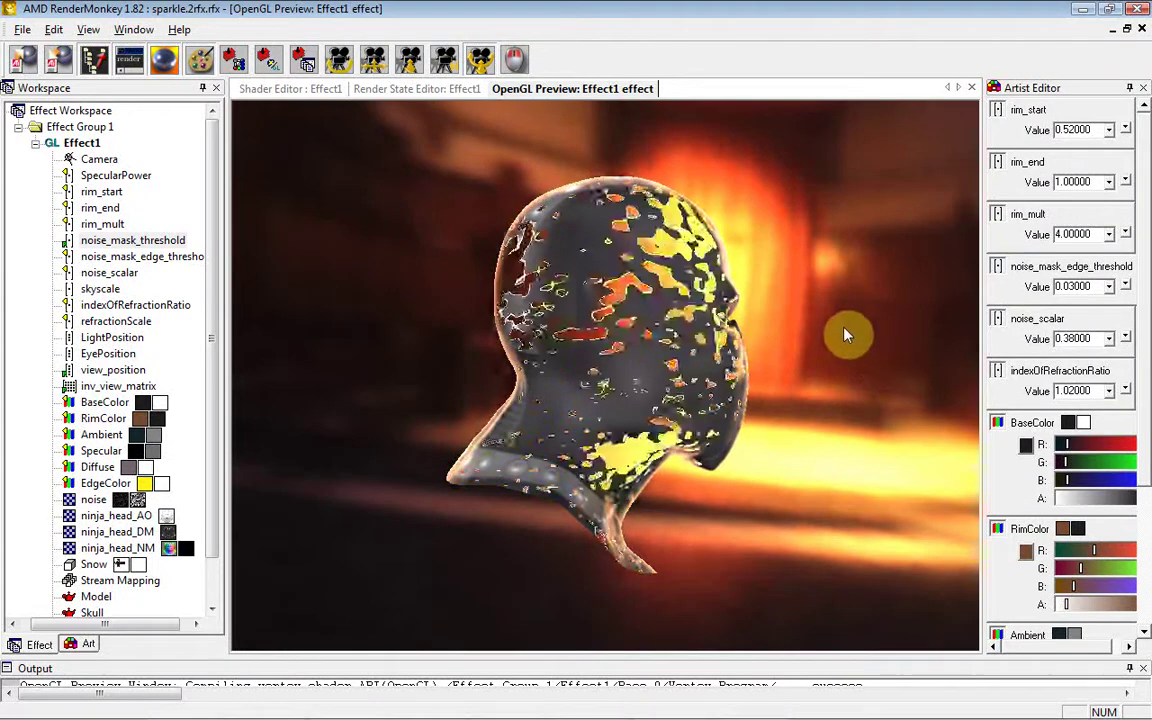
{"action": "mouse_move", "coordinate": [710, 391]}
{"action": "left_mouse_down"}
{"action": "mouse_move", "coordinate": [800, 398]}
{"action": "mouse_move", "coordinate": [560, 390]}
{"action": "left_mouse_up"}
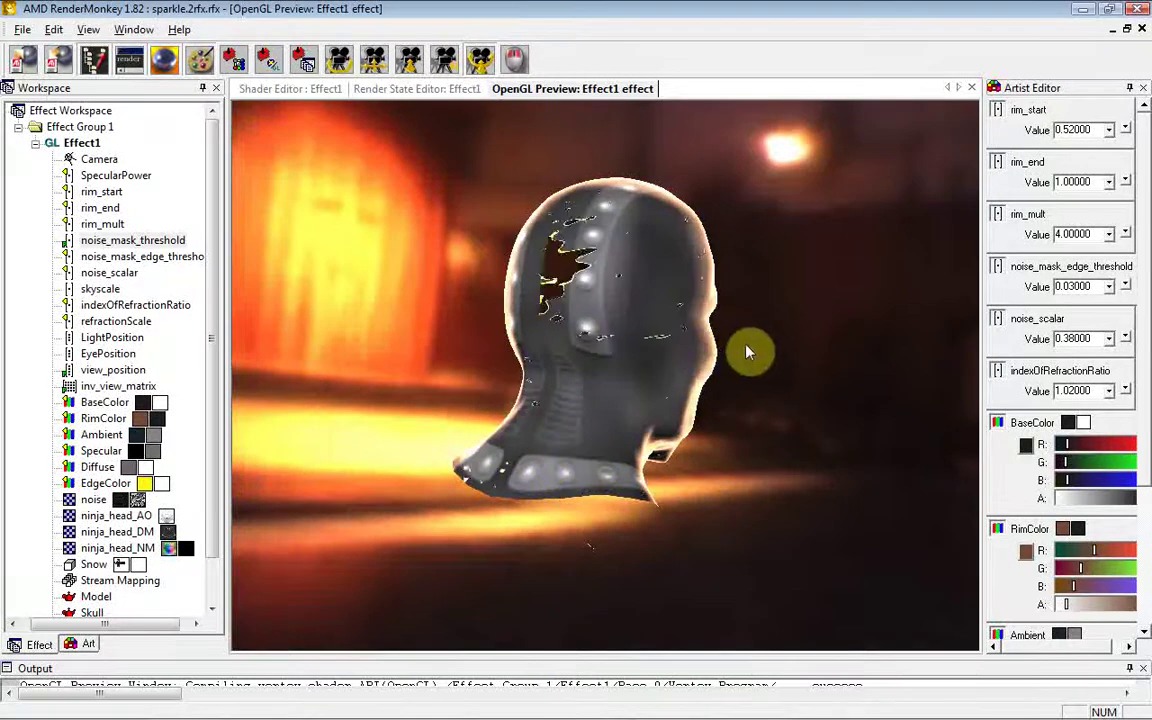
{"action": "mouse_move", "coordinate": [748, 350]}
{"action": "left_mouse_down"}
{"action": "mouse_move", "coordinate": [663, 360]}
{"action": "mouse_move", "coordinate": [372, 343]}
{"action": "mouse_move", "coordinate": [675, 386]}
{"action": "left_mouse_up"}
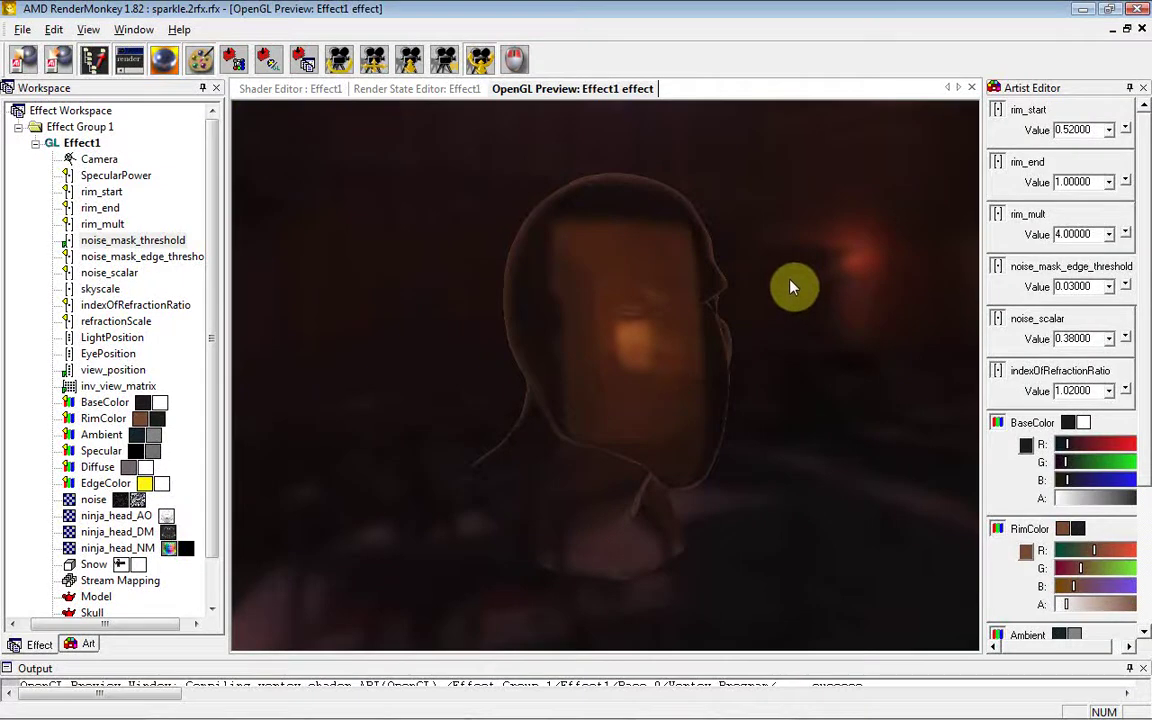